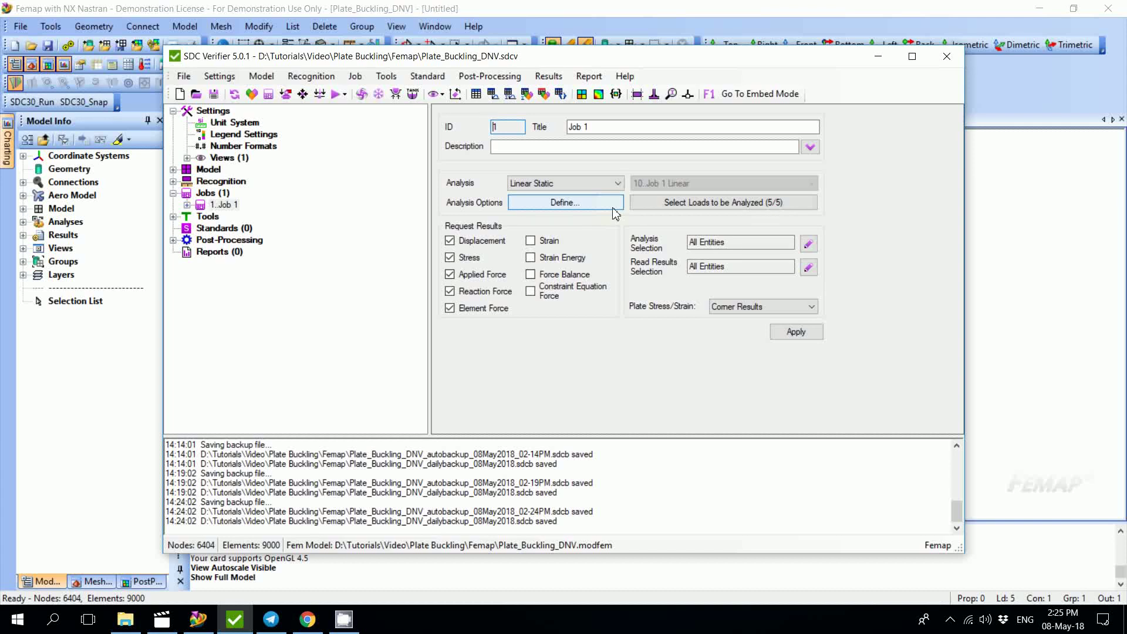
- Inspect the hull model in Femap, then select Panel Finder under the Recognition branch
left_click(878, 57)
middle_click_drag(783, 299, 433, 511)
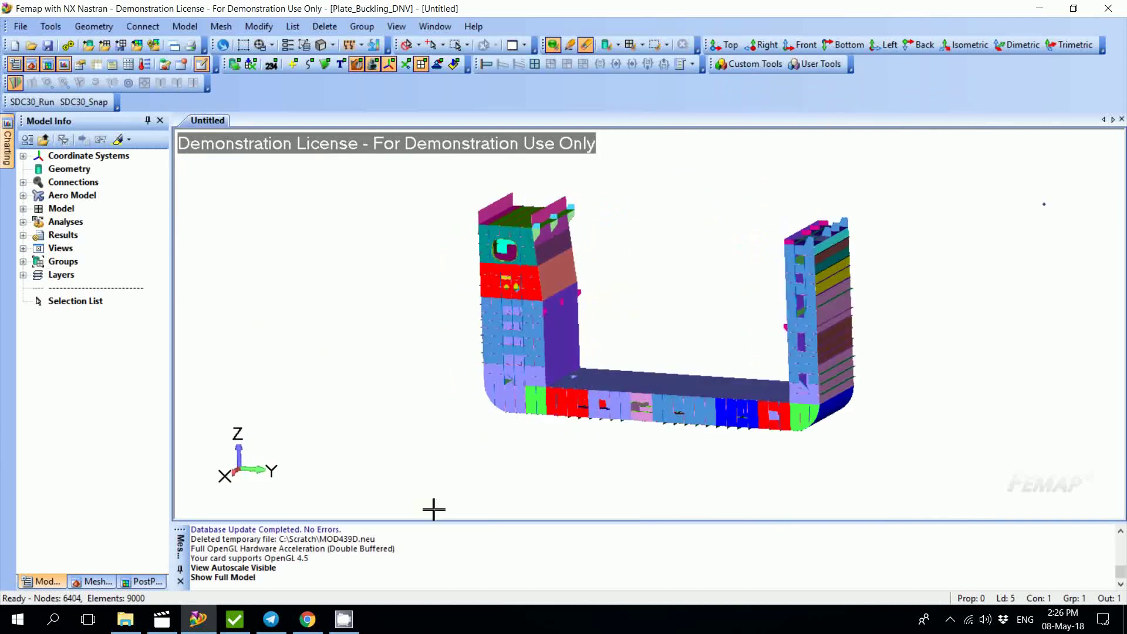
left_click(235, 619)
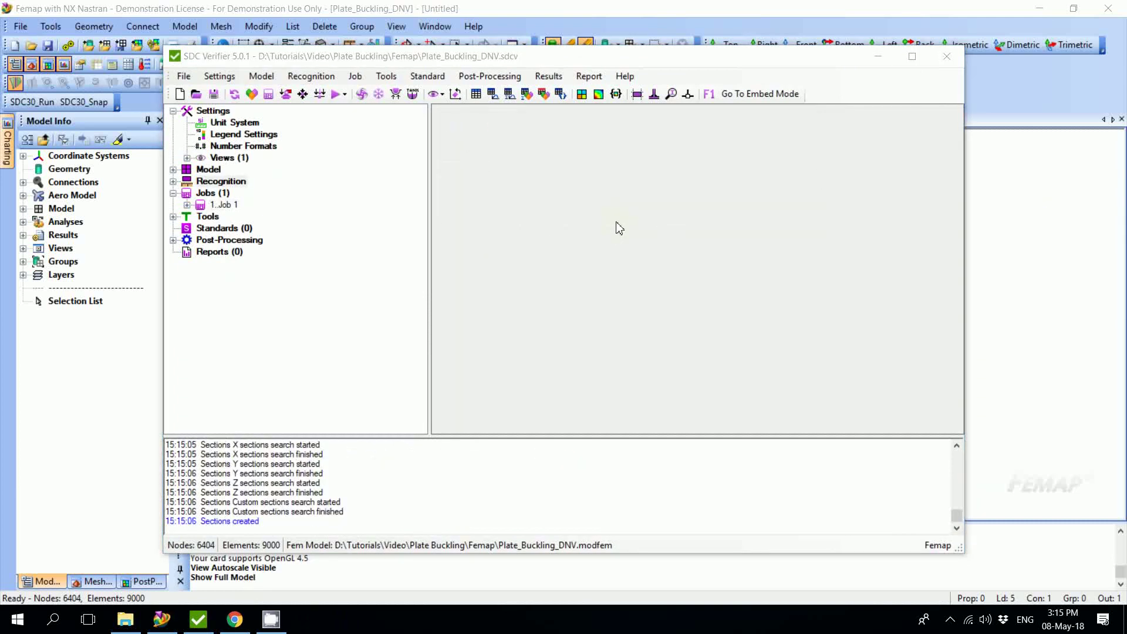
left_click(230, 182)
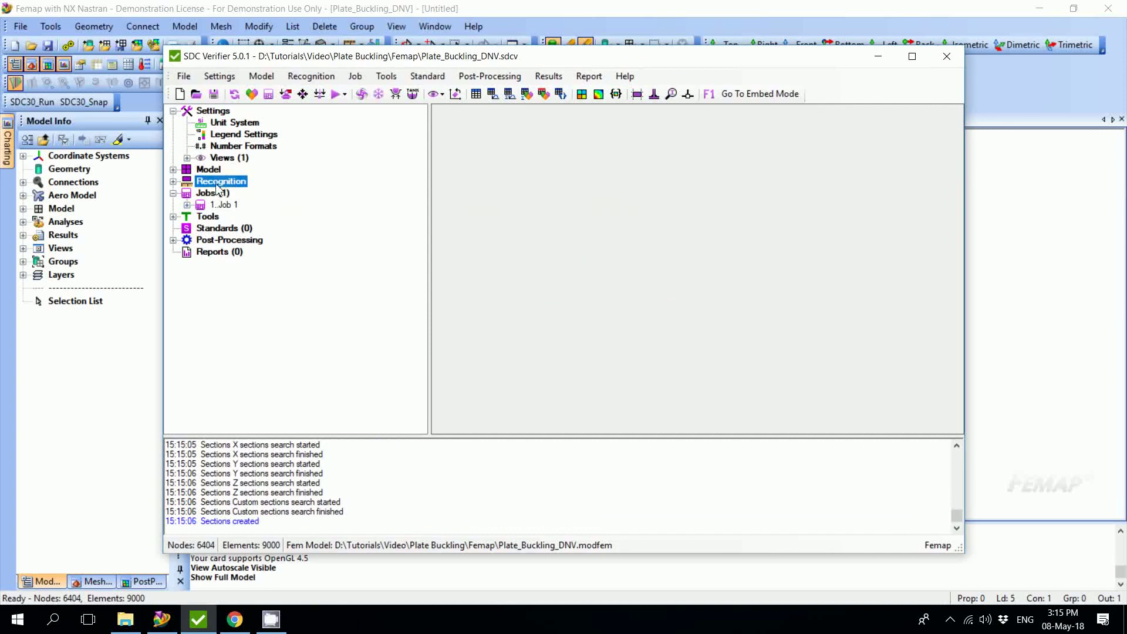
left_click(173, 182)
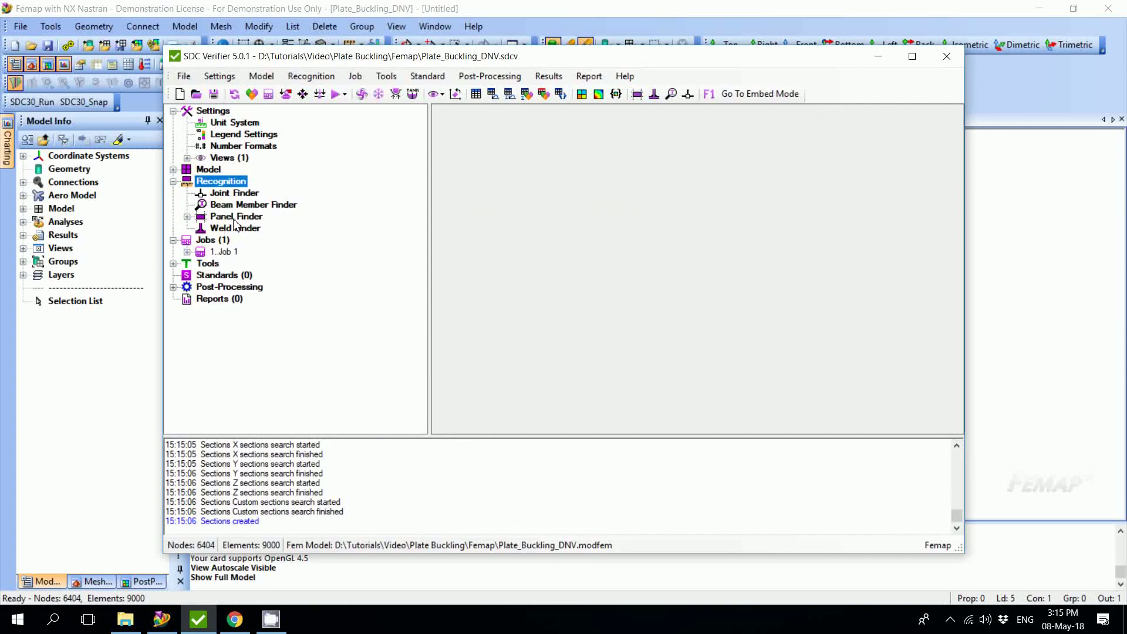
left_click(236, 217)
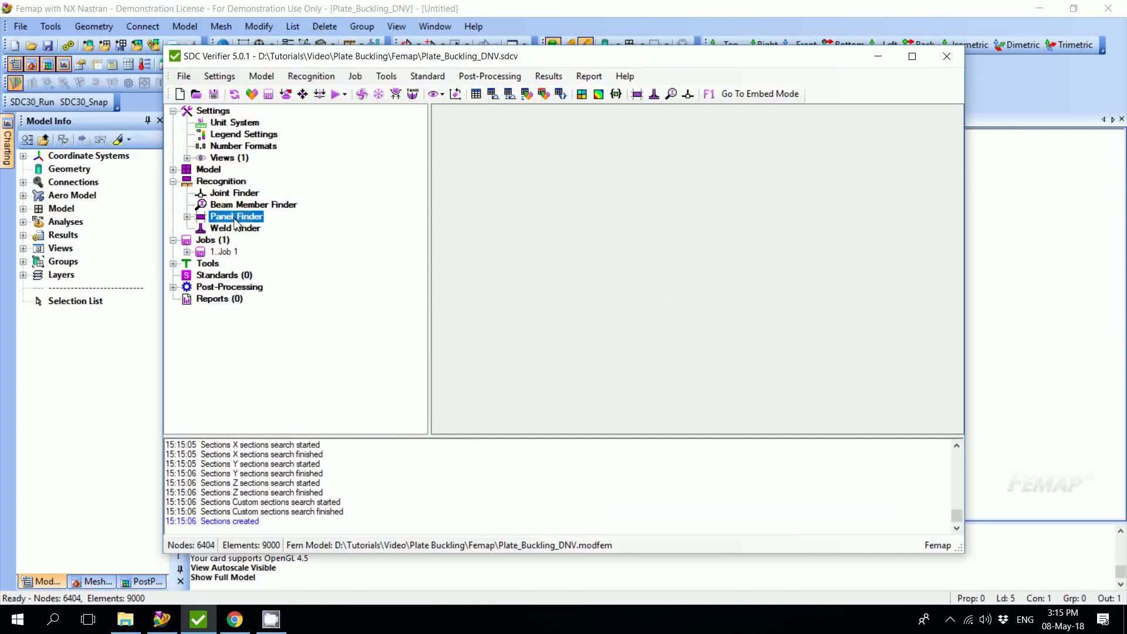
- In the Panel Finder wizard, check the Y and Z section tabs and run Find All
left_click(638, 94)
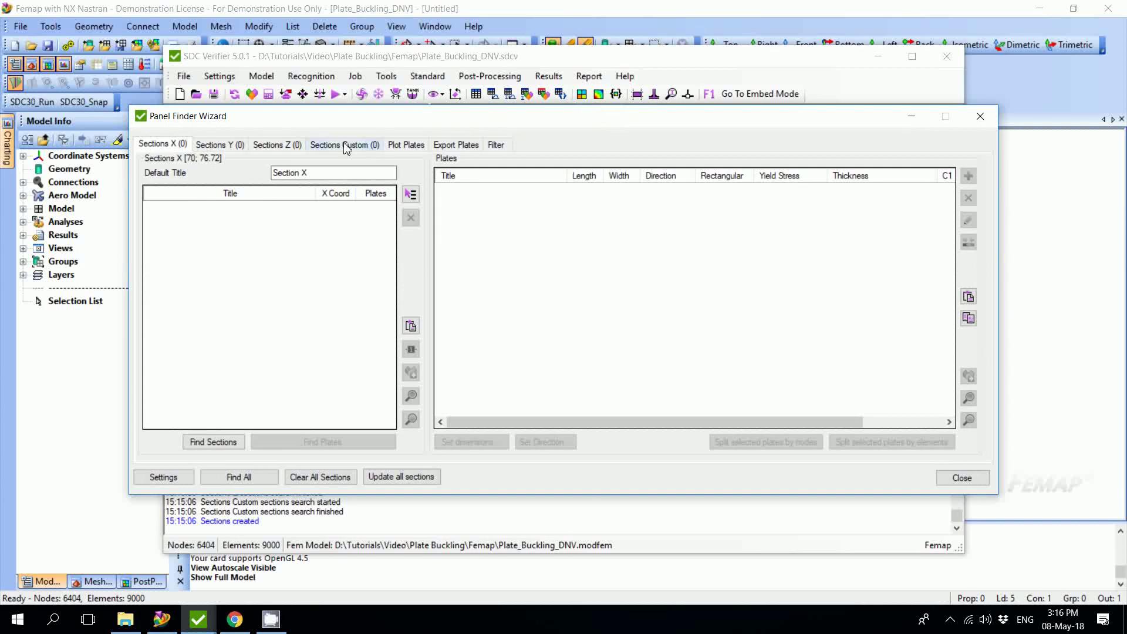
left_click(220, 147)
left_click(277, 146)
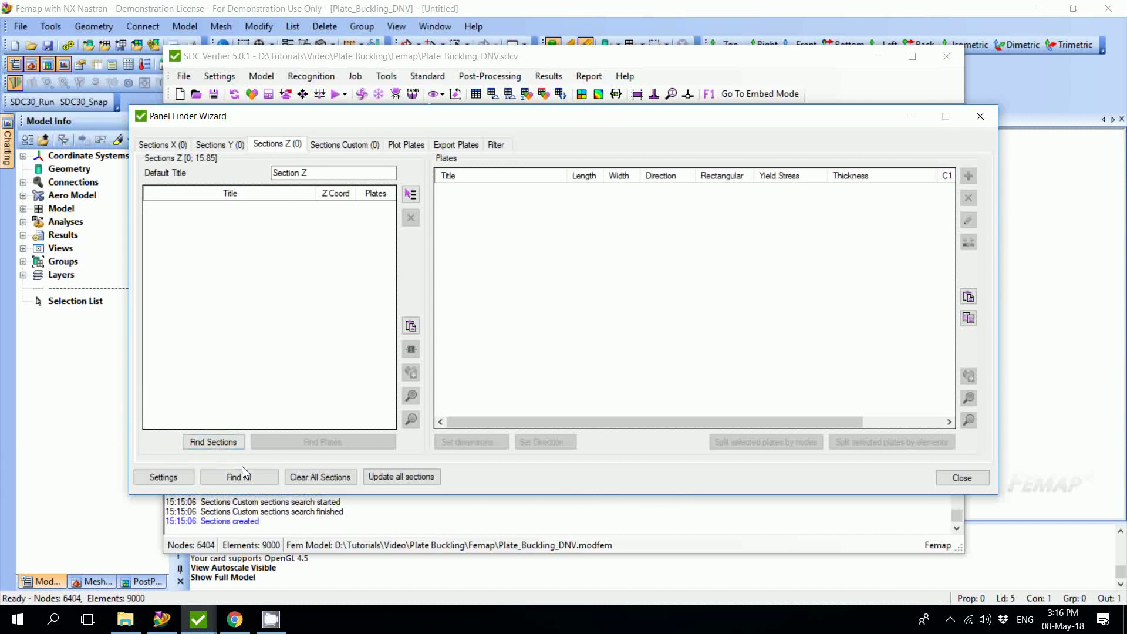
left_click(256, 480)
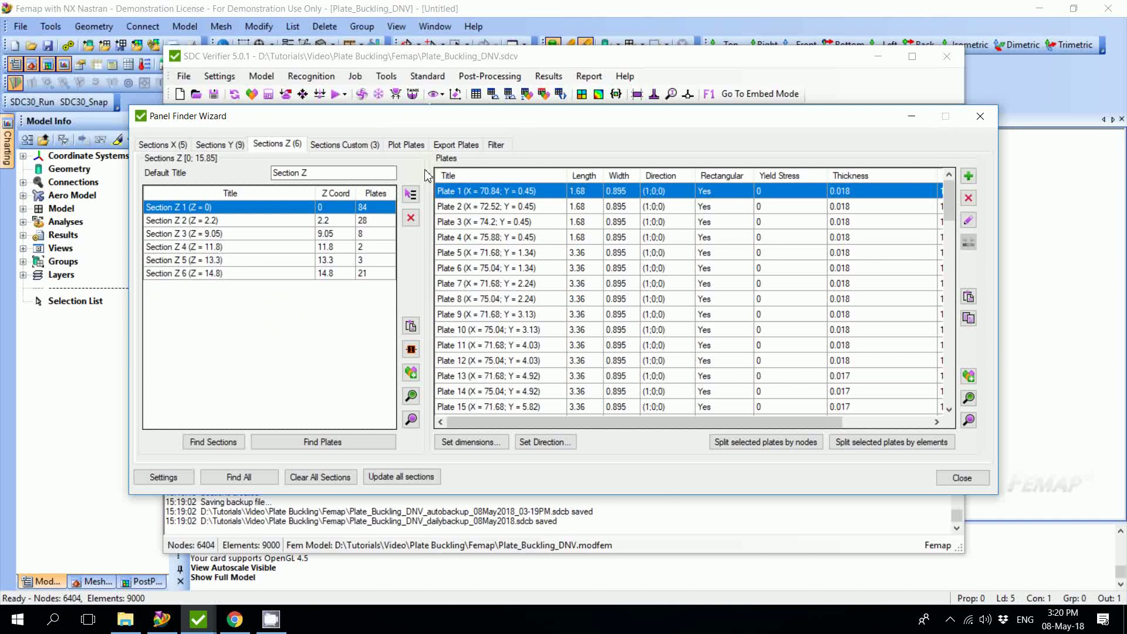
- Preview all five X sections highlighted on the hull model
left_click(163, 144)
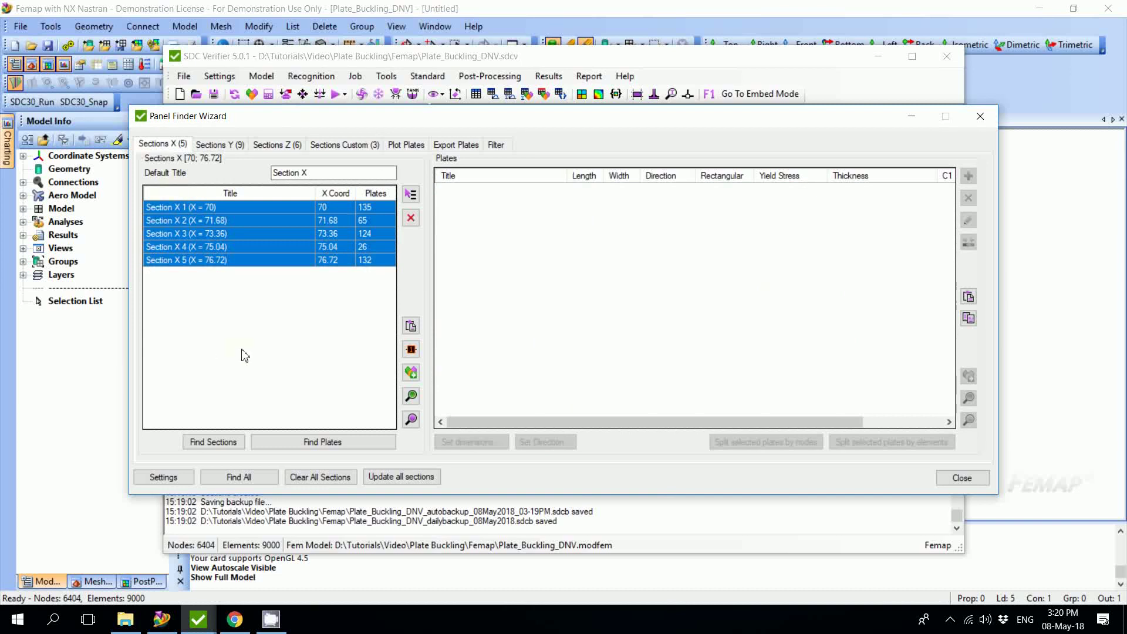
left_click(410, 419)
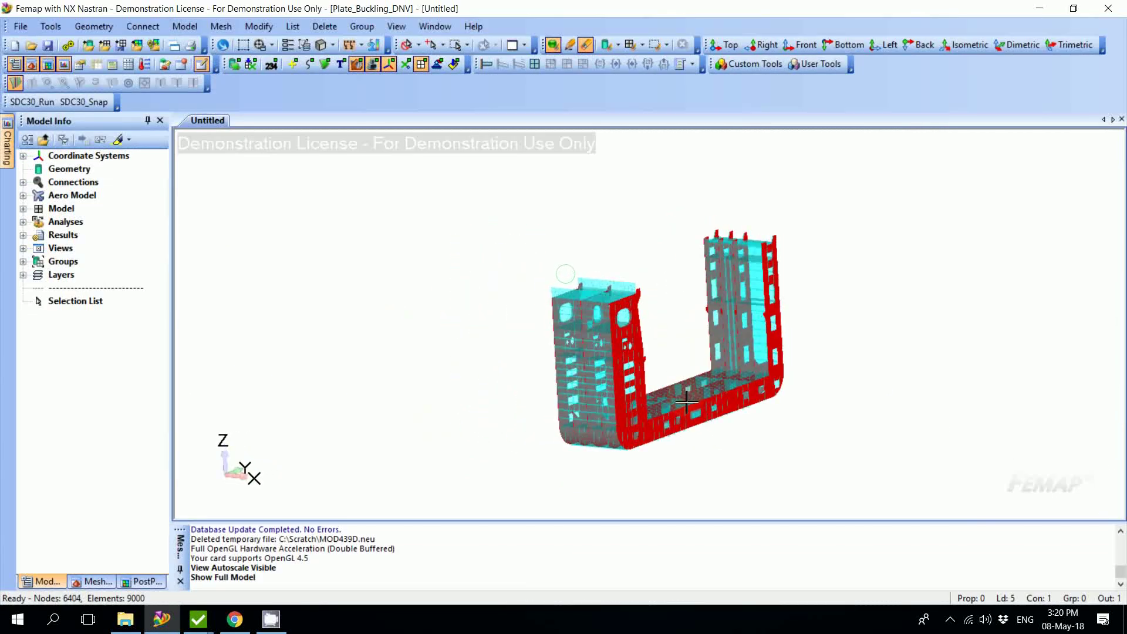
mouse_move(198, 620)
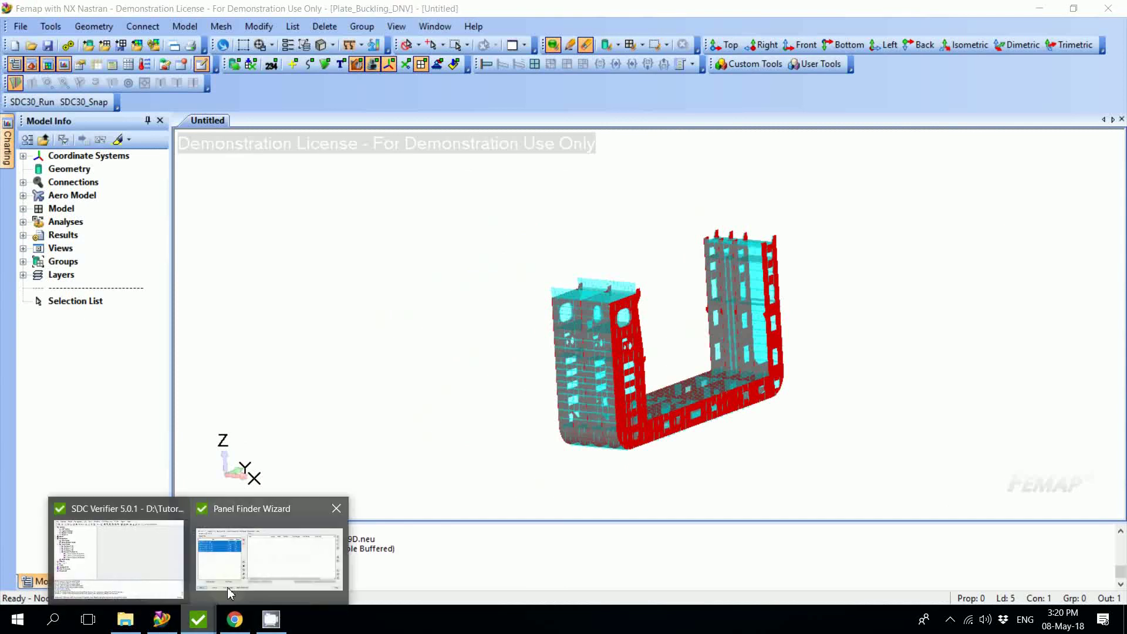
left_click(230, 585)
- Preview the nine Y sections on the hull and rotate to inspect the highlighted plates
left_click(222, 145)
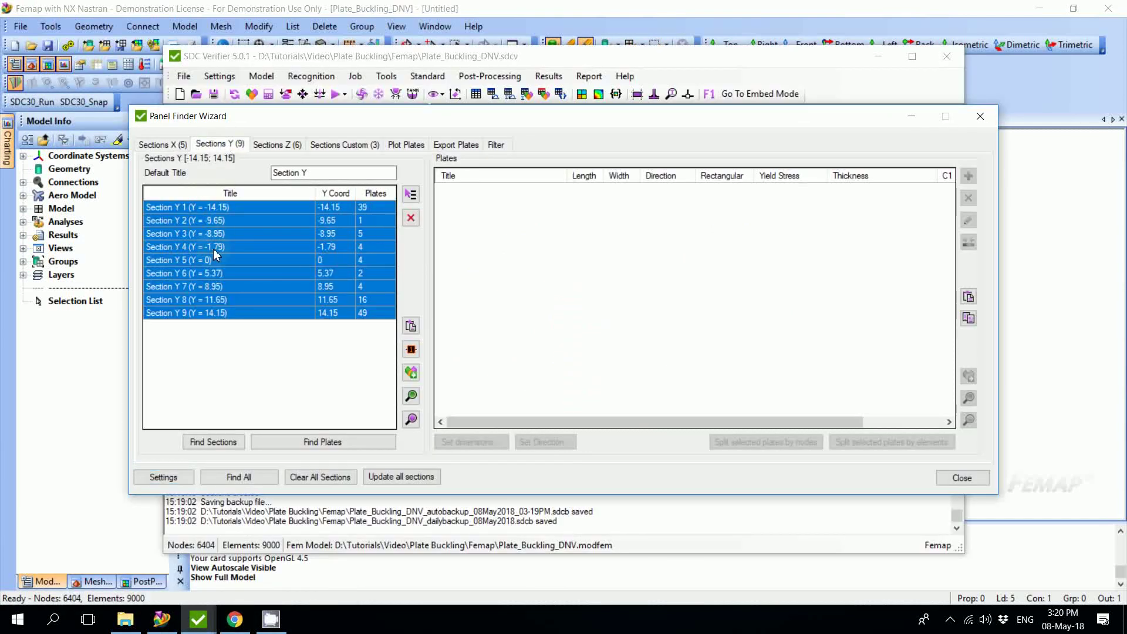
left_click(410, 419)
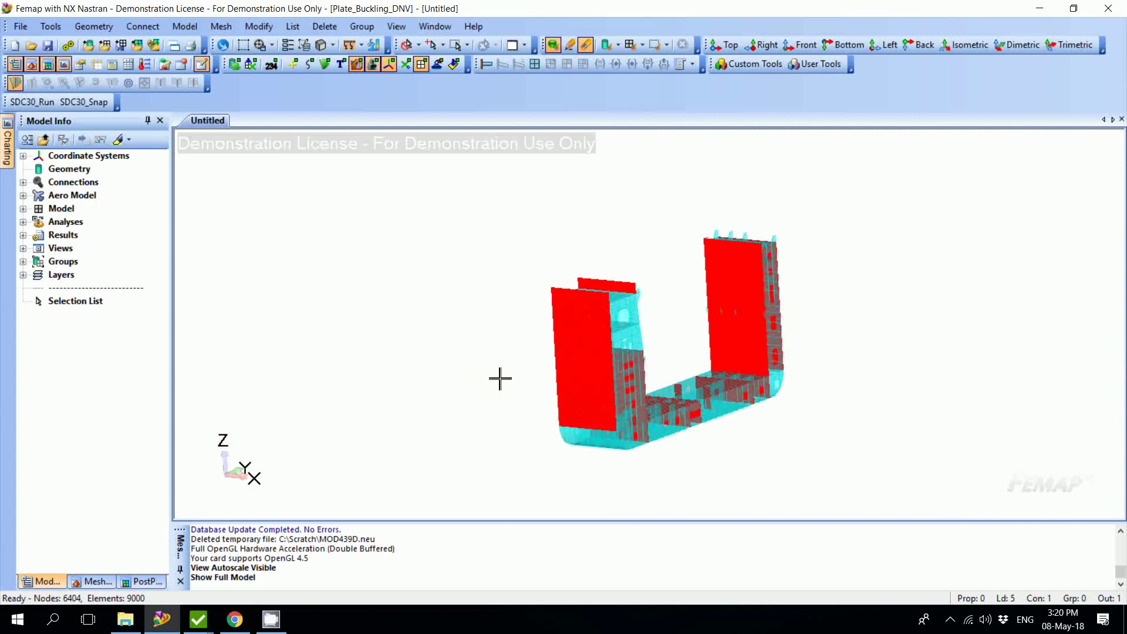
middle_click_drag(500, 378, 360, 536)
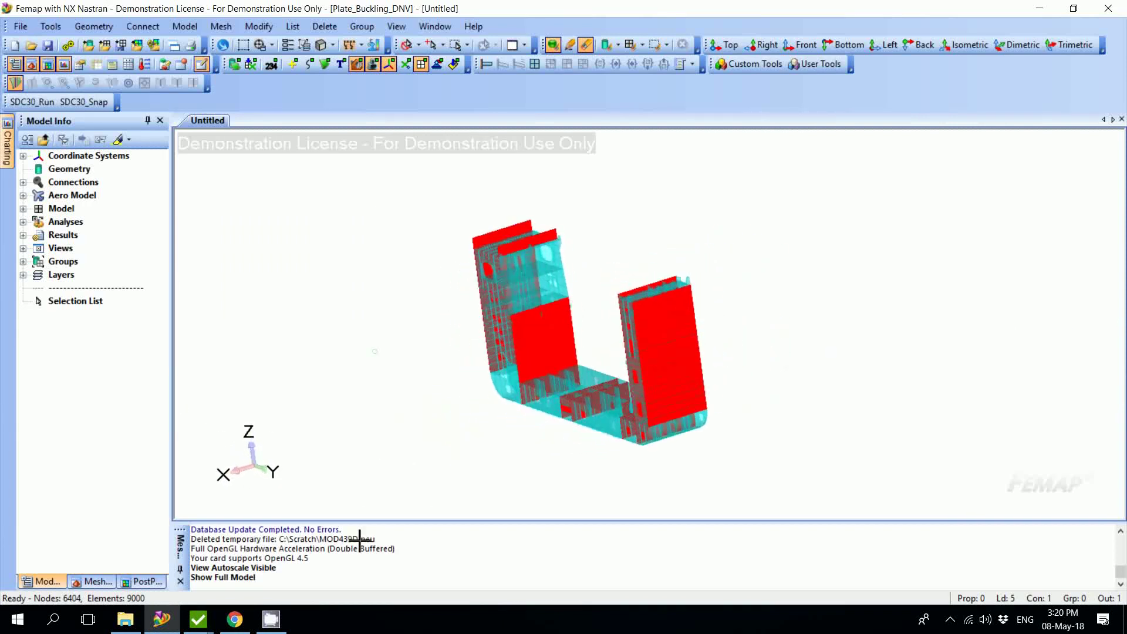
left_click(210, 622)
left_click(262, 576)
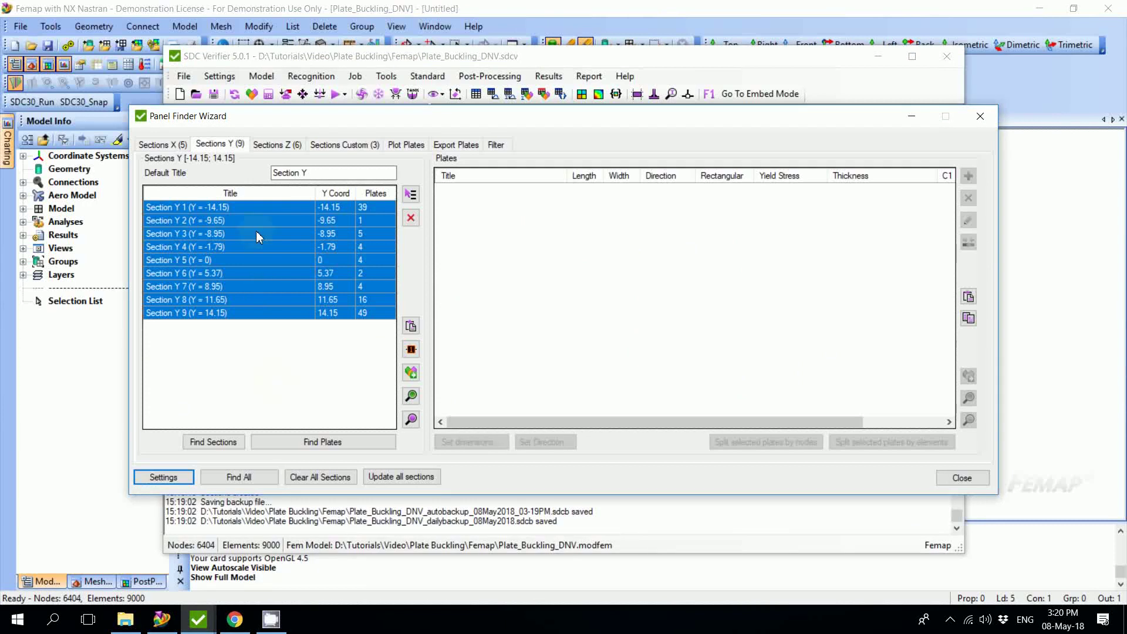
- Select all six Z sections (Z = 0 to 14.8) and preview them on the hull decks
left_click(272, 147)
left_click(247, 274, "shift")
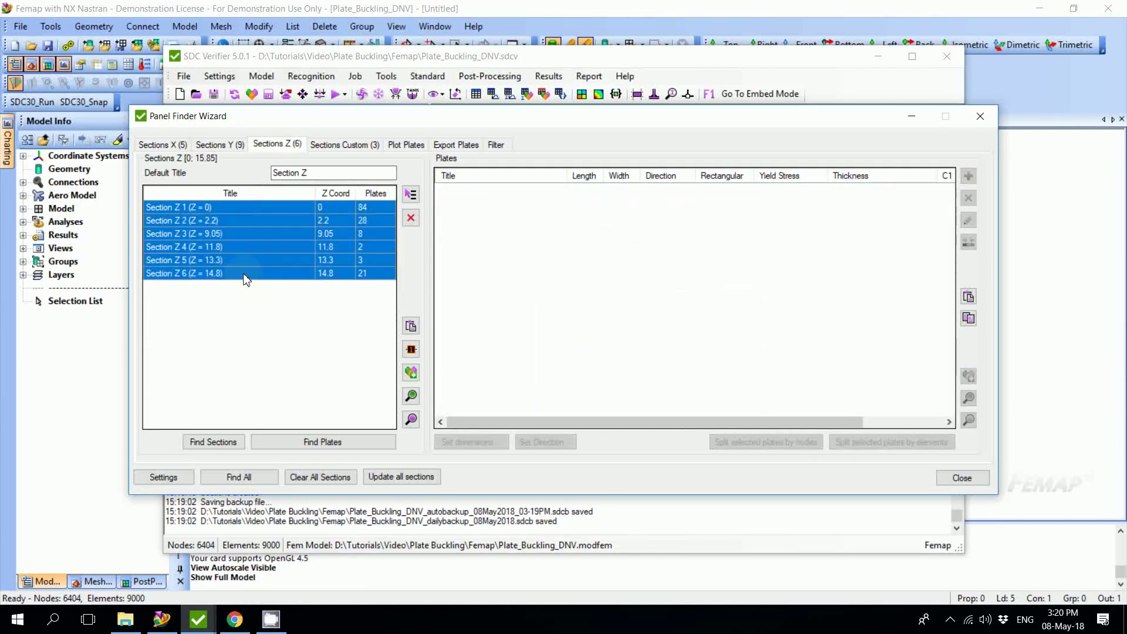
left_click(411, 419)
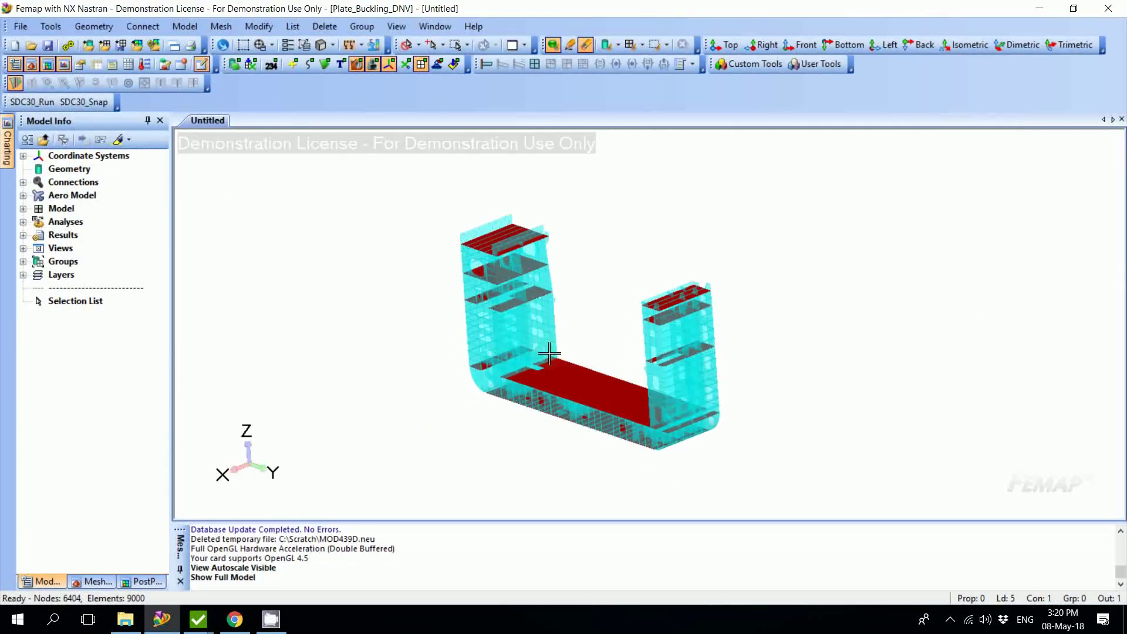
middle_click_drag(562, 366, 720, 406)
left_click(270, 620)
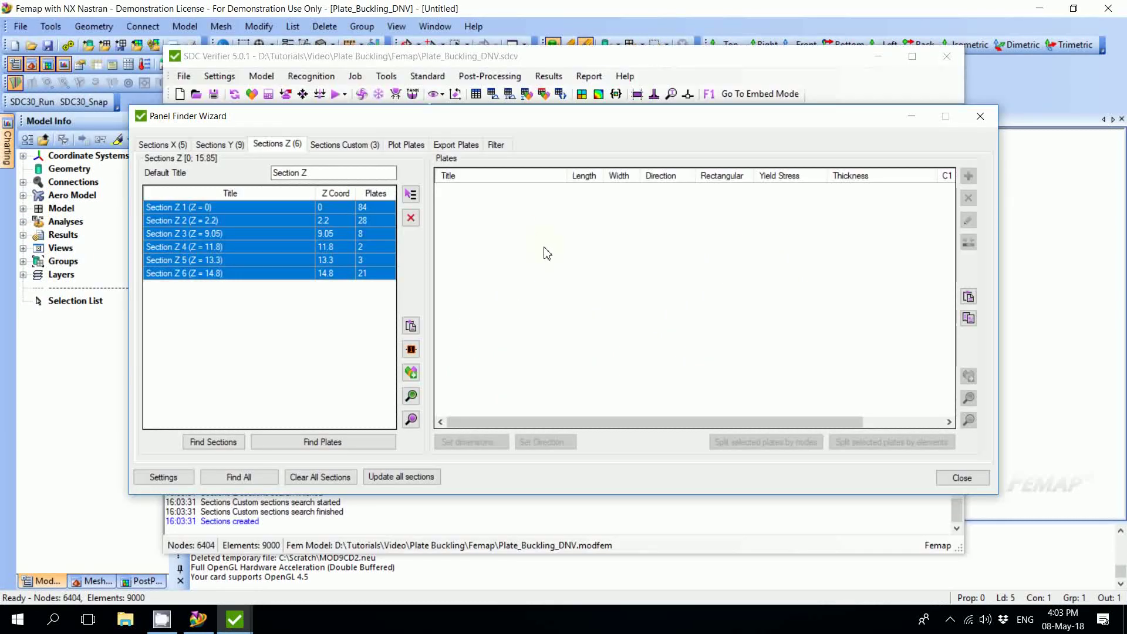
- Change Plate 1's length in Section X 1 from 2.2 to 1.1
left_click(170, 145)
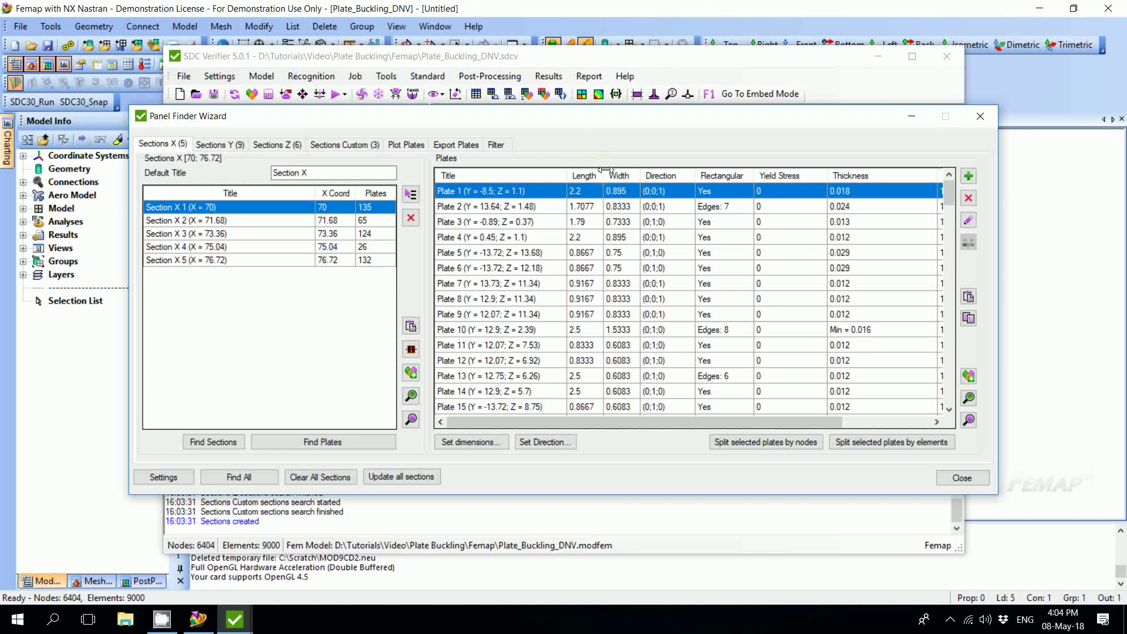
double_click(581, 193)
type("1.1")
- Confirm Plate 1's 1.1 length, then highlight Plates 2, 4, 6, 9 and 12 on the hull
left_click(591, 209)
left_click(490, 209)
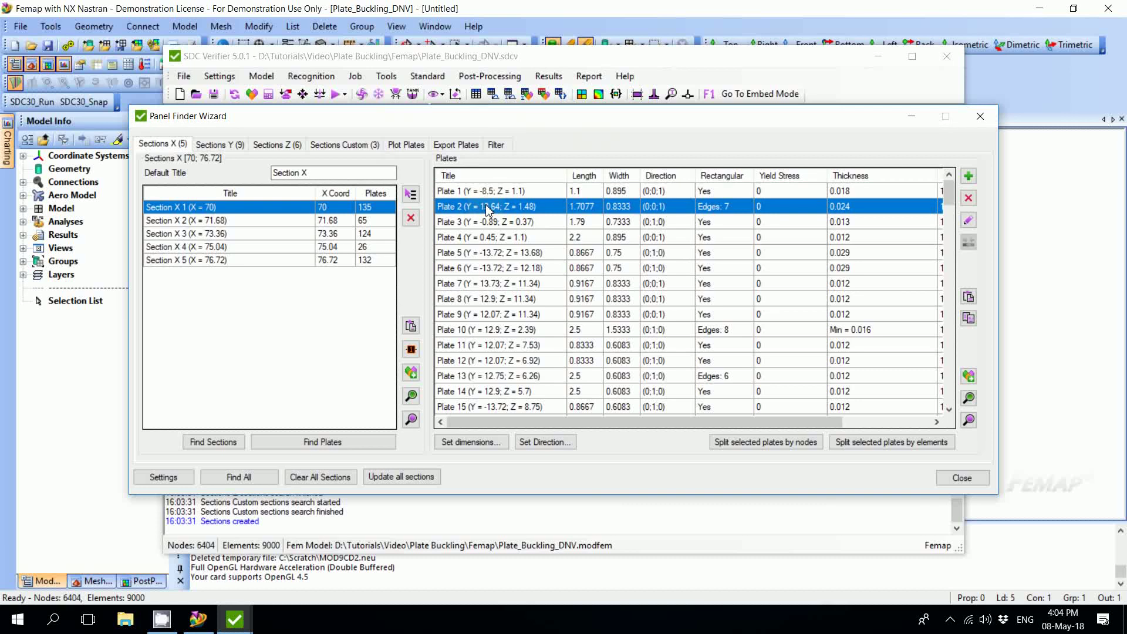
left_click(492, 237, "ctrl")
left_click(496, 268, "ctrl")
left_click(496, 360, "ctrl")
left_click(472, 315, "ctrl")
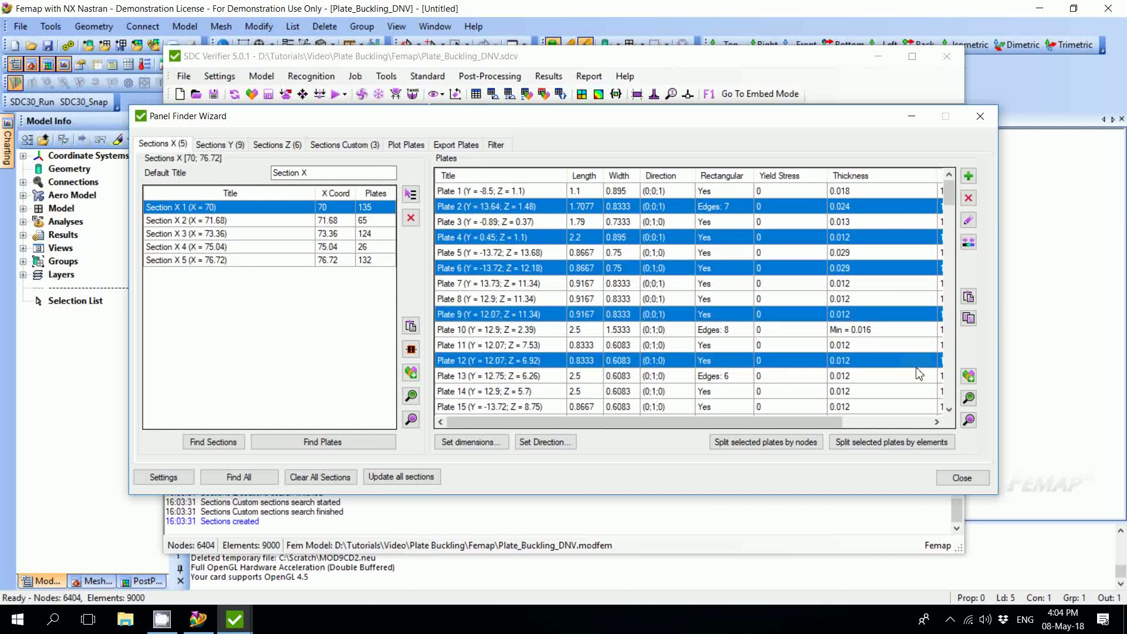
left_click(969, 421)
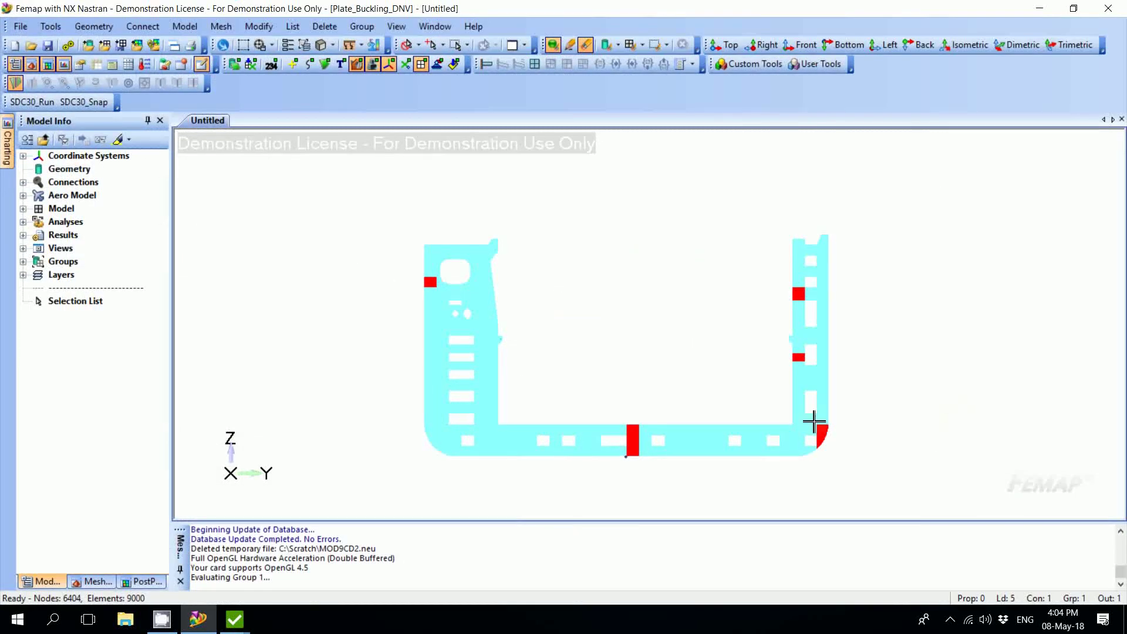
middle_click_drag(692, 397, 737, 450)
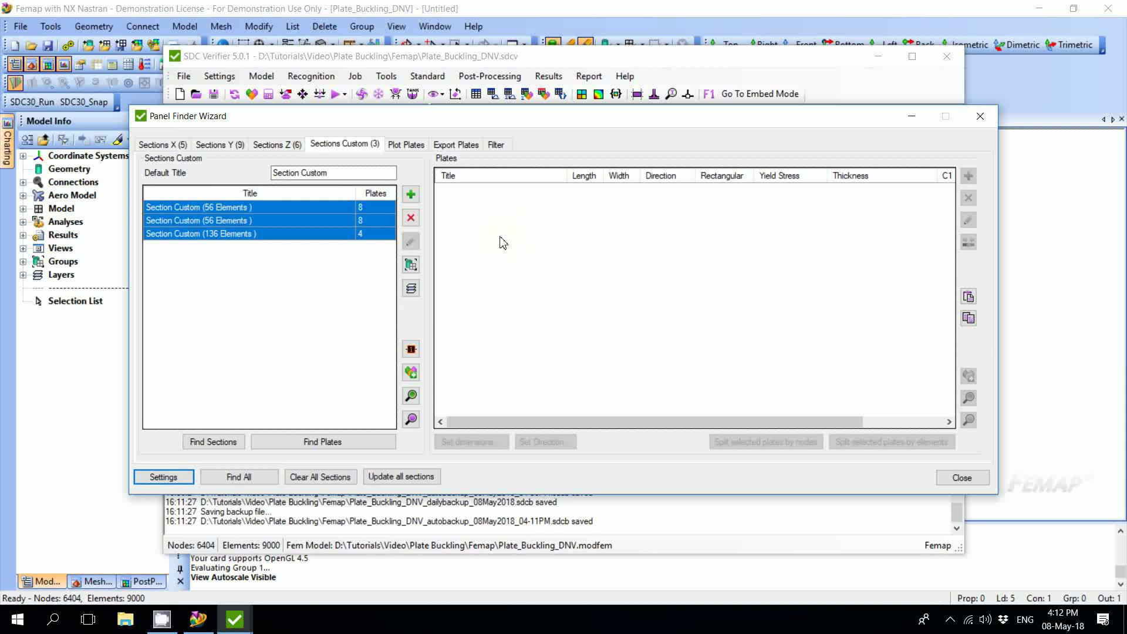
- Preview the three custom sections on the hull, then return to the wizard's Plot Plates page
left_click(412, 420)
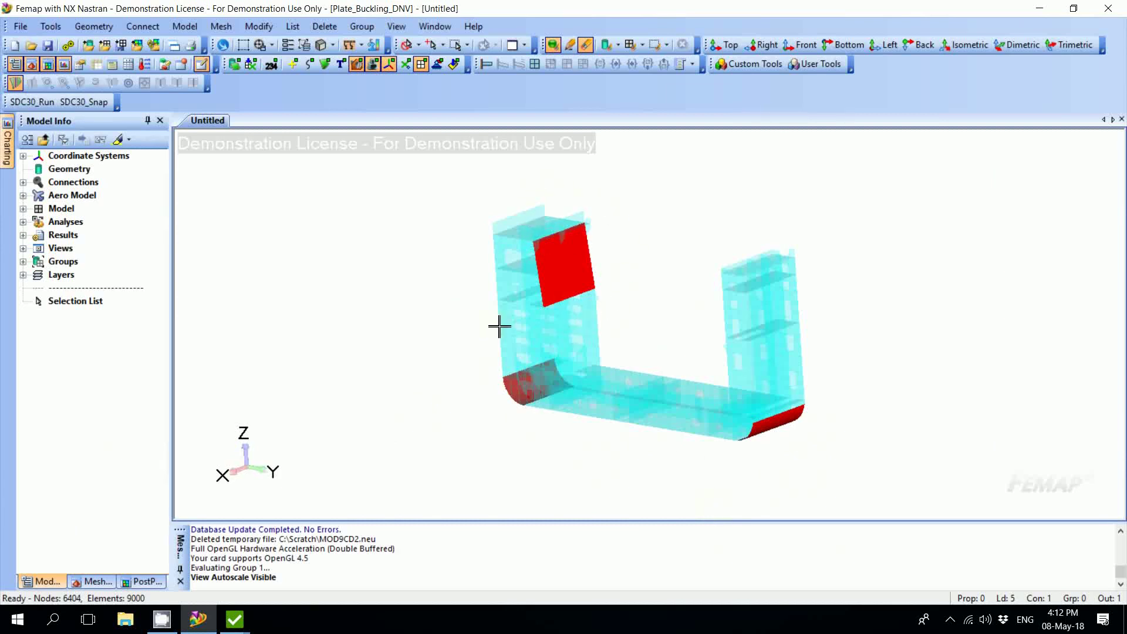
middle_click_drag(609, 325, 662, 319)
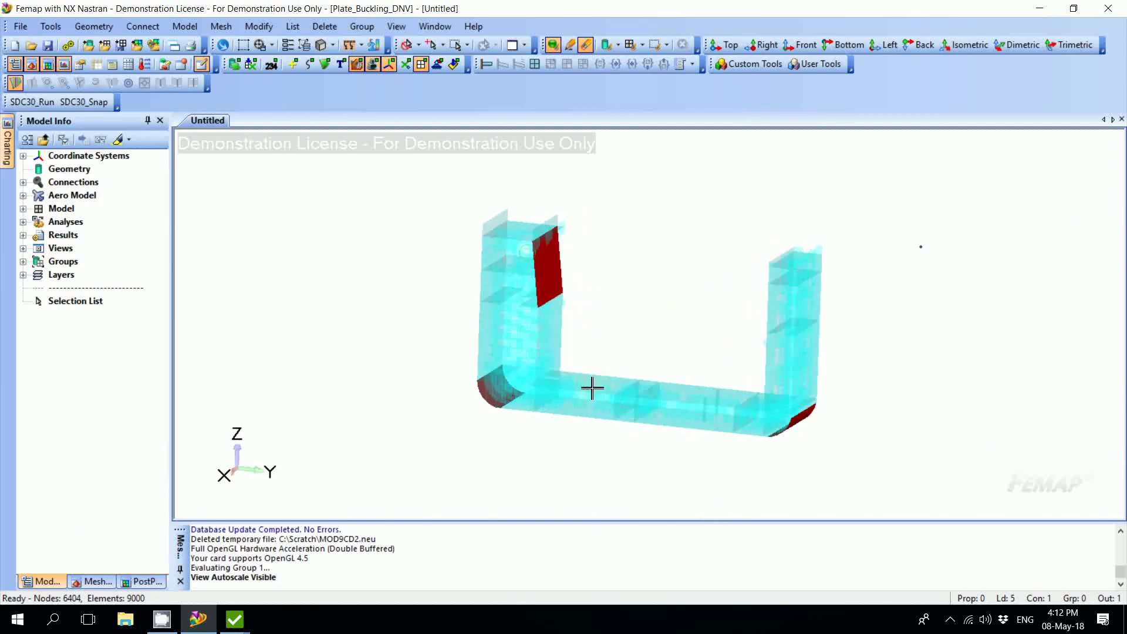
mouse_move(235, 619)
left_click(284, 569)
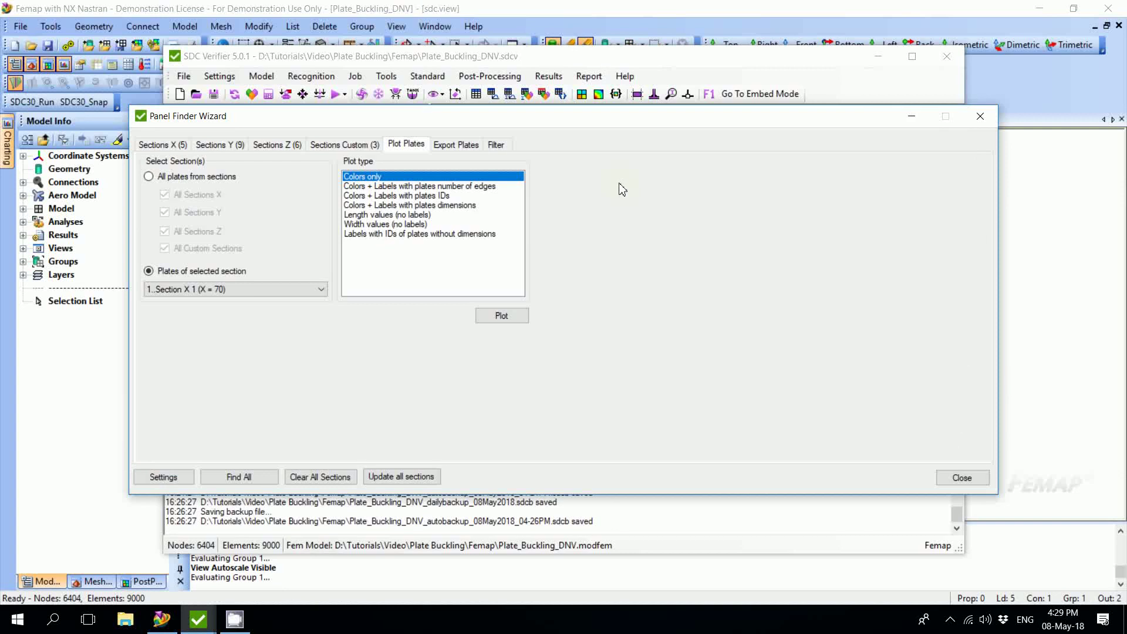
- Set the plot scope to Plates of selected section (Section X 1, X = 70) with Colors only
left_click(148, 177)
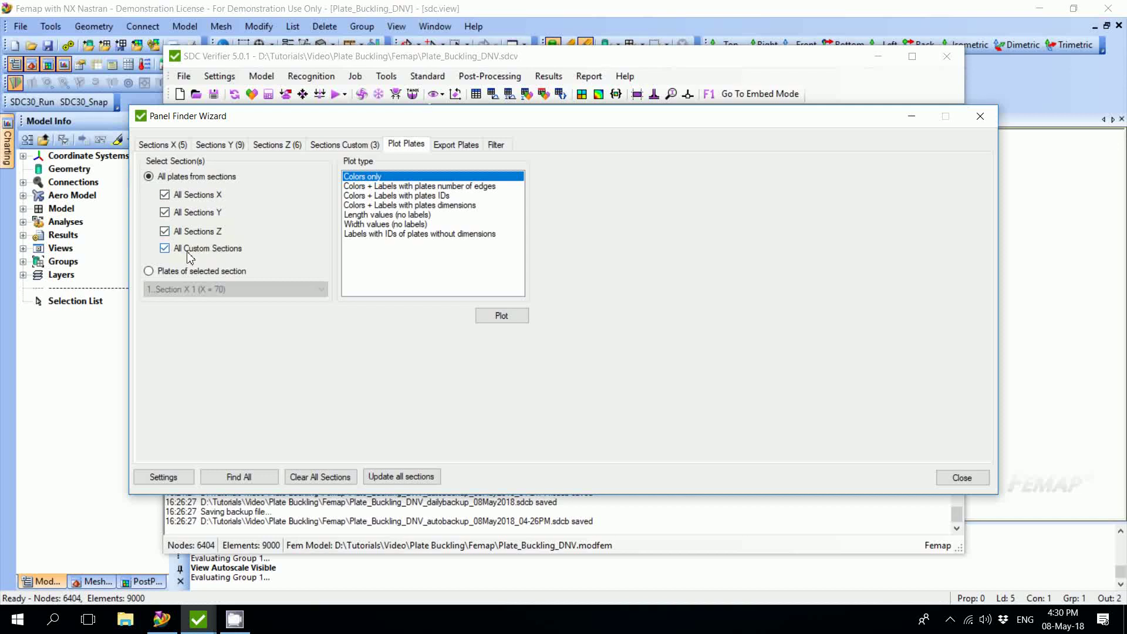
left_click(149, 271)
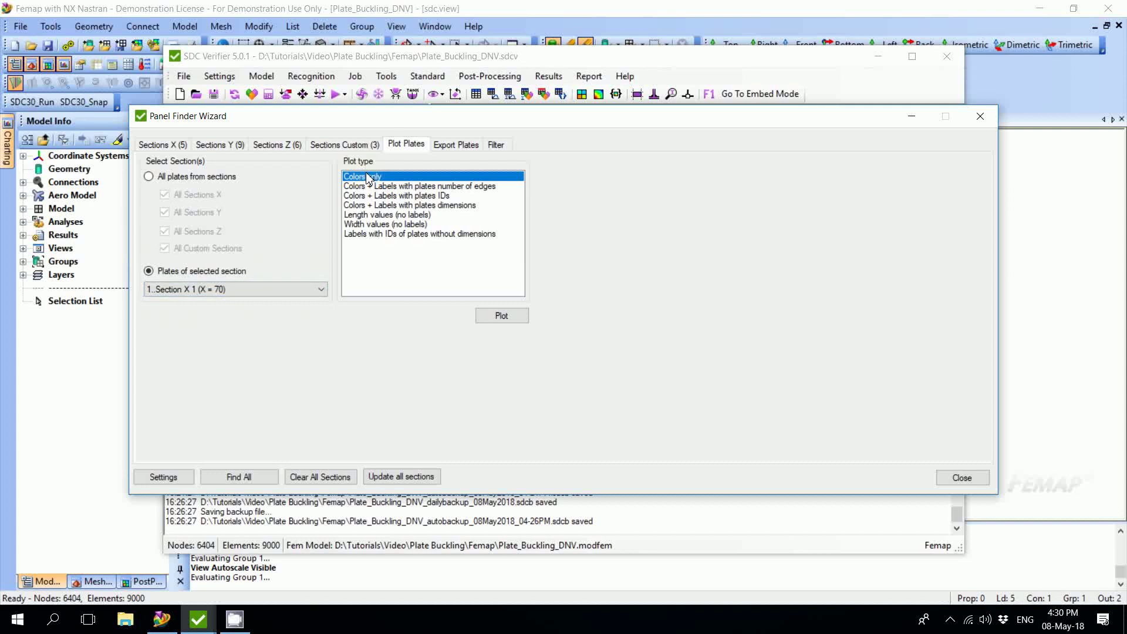
- Plot Section X 1's plates in colours only and zoom in on the hull
left_click(499, 319)
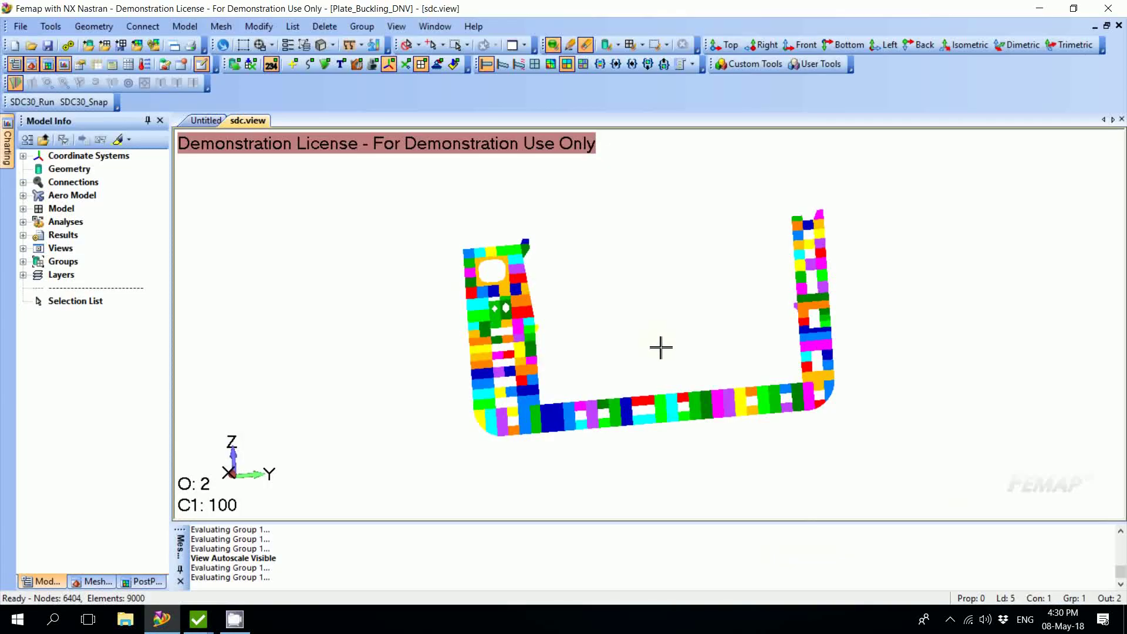
scroll(642, 334, "up", 2)
left_click(198, 619)
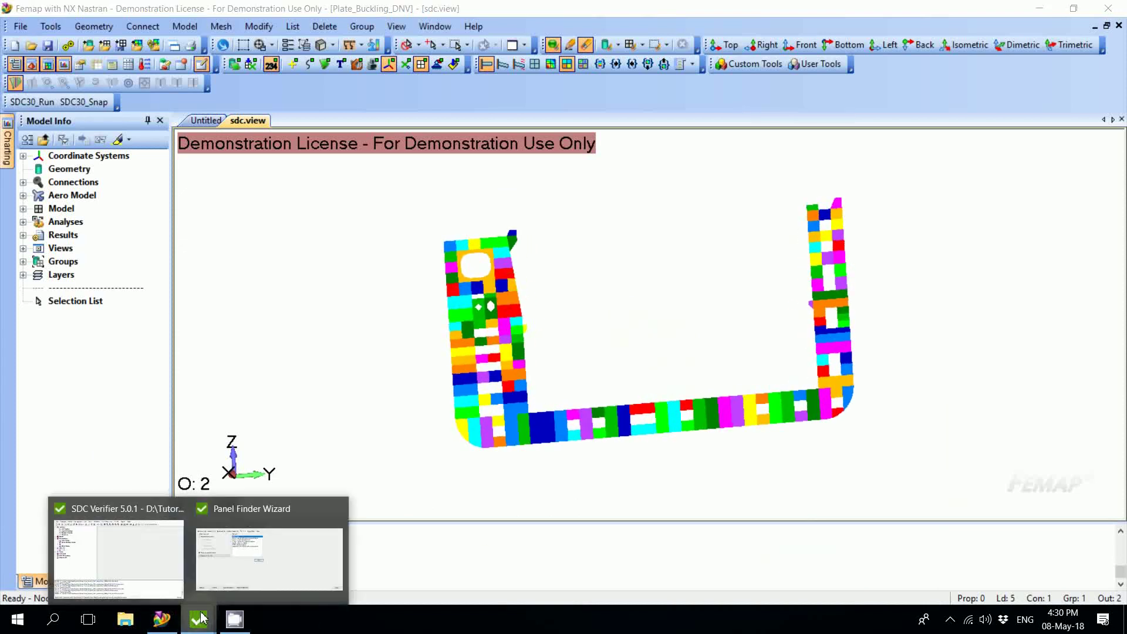
left_click(270, 551)
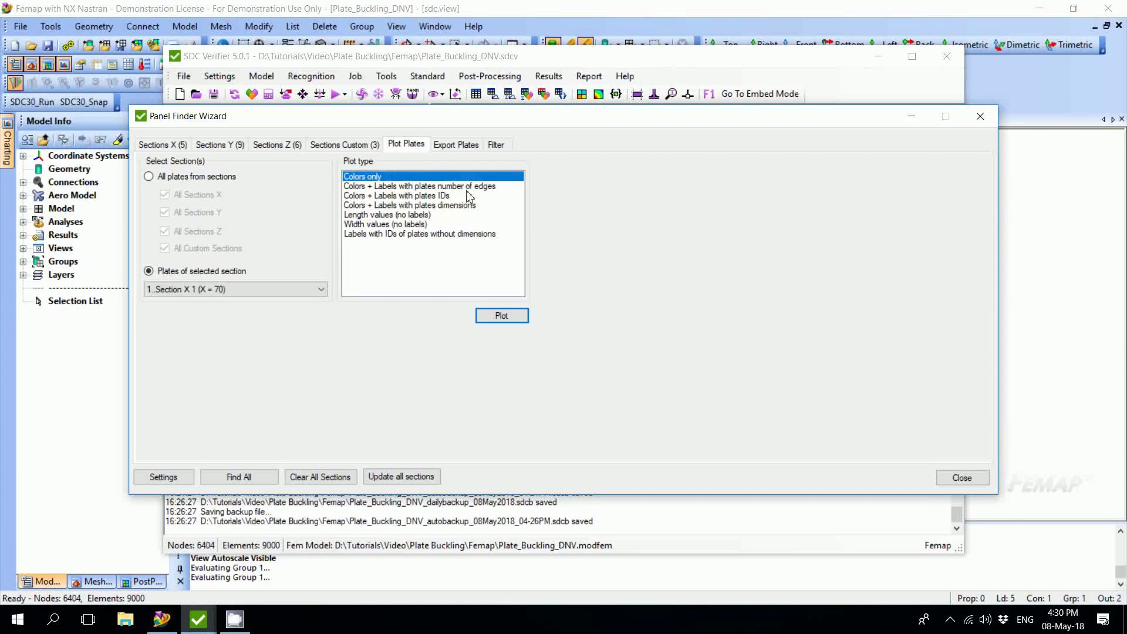
- Replot Section X 1 as Colors + Labels with plate dimensions and zoom into the labels
left_click(435, 206)
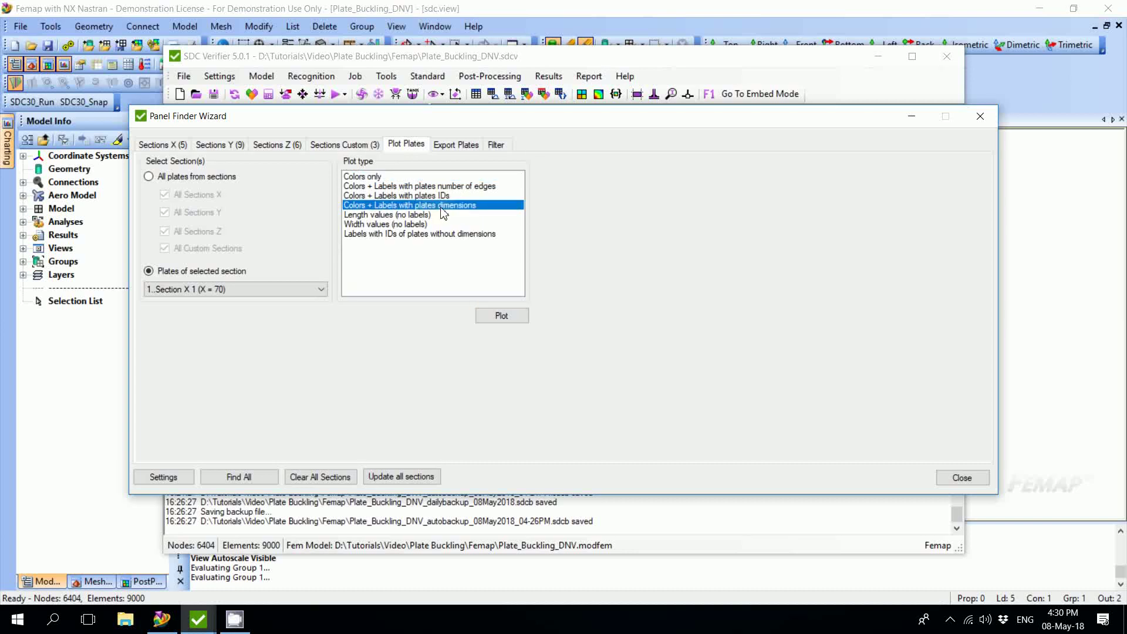
left_click(503, 316)
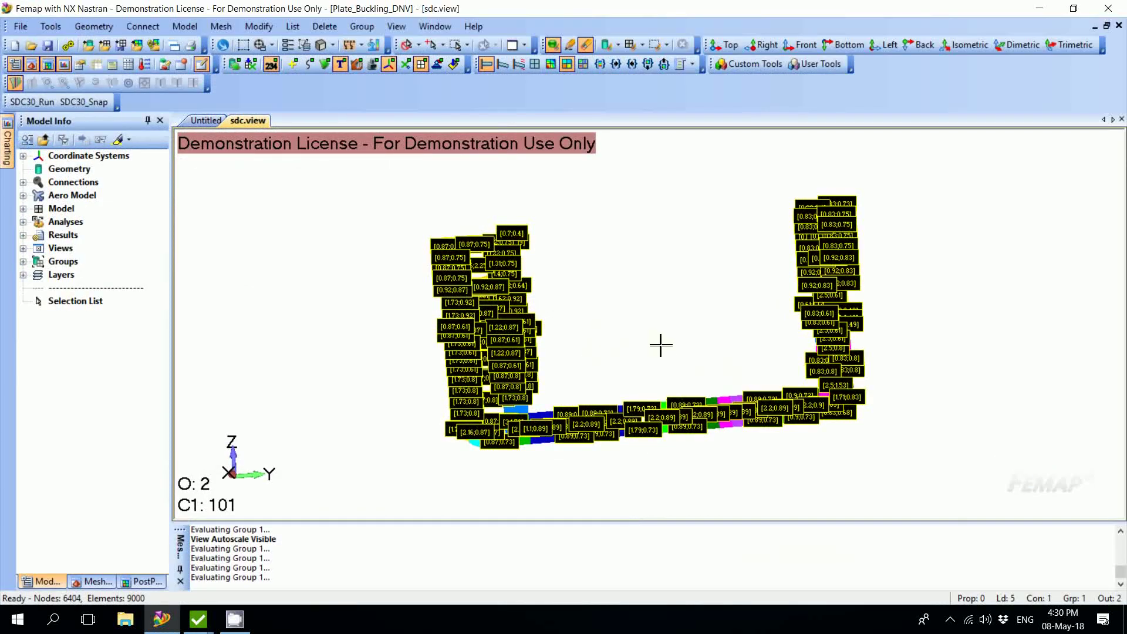
scroll(671, 377, "up", 2)
scroll(574, 292, "up", 6)
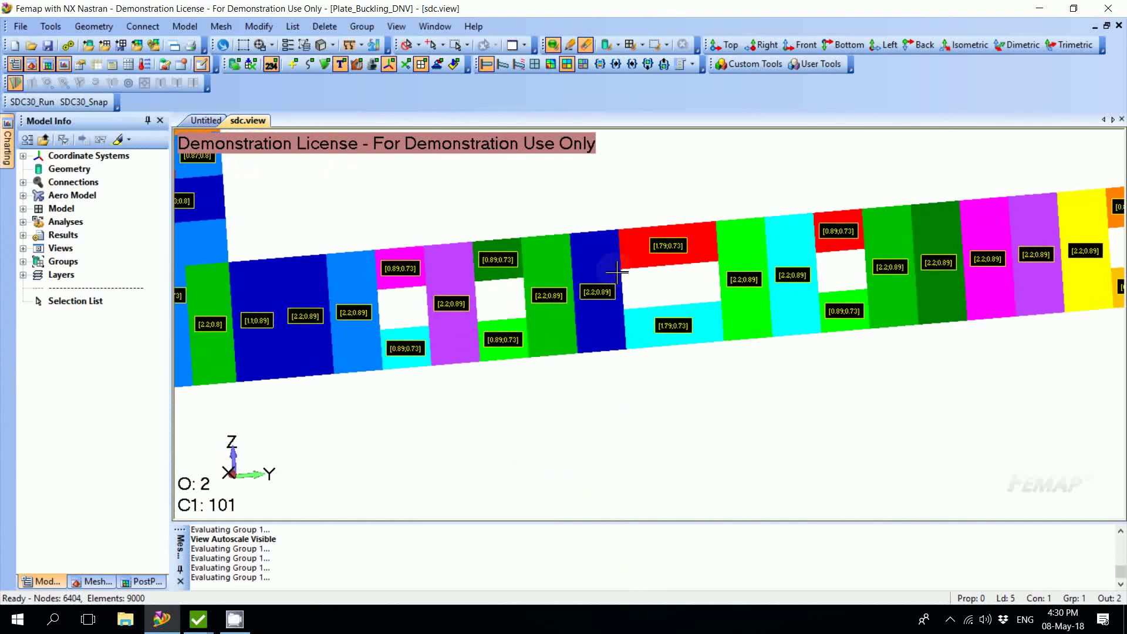
left_click(199, 623)
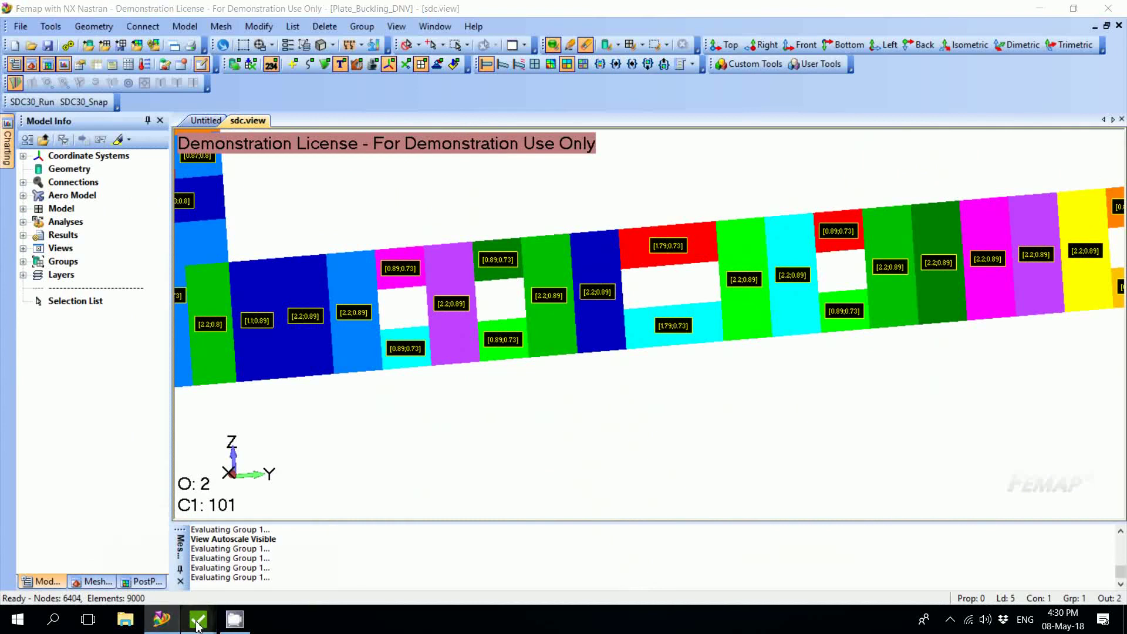
left_click(257, 528)
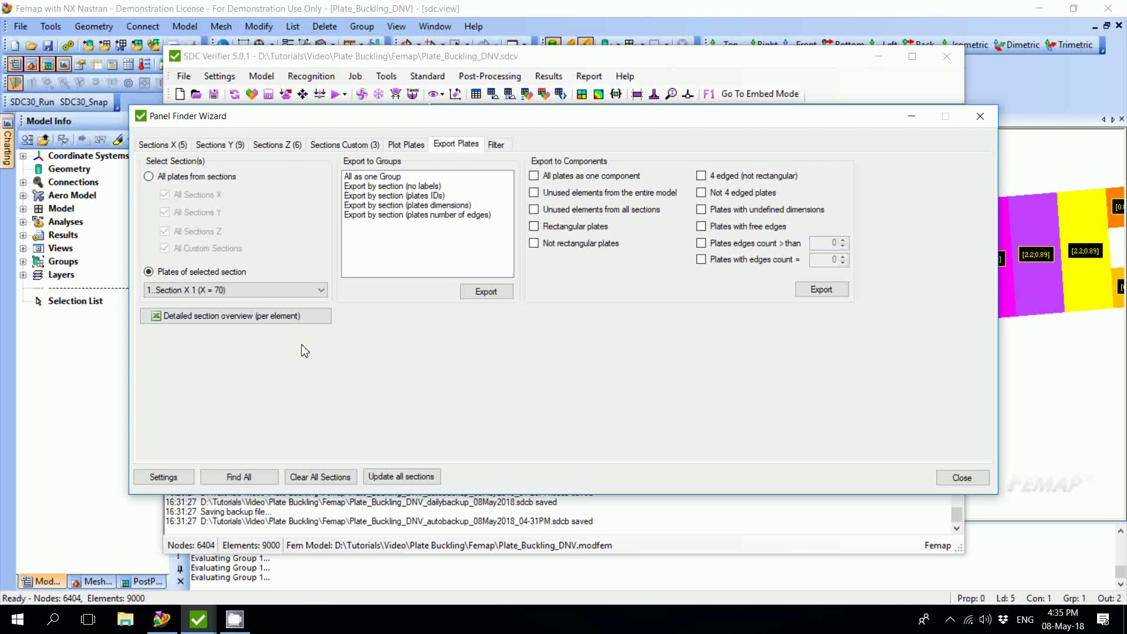
- Toggle the export scope between All plates from sections and Plates of selected section
left_click(149, 176)
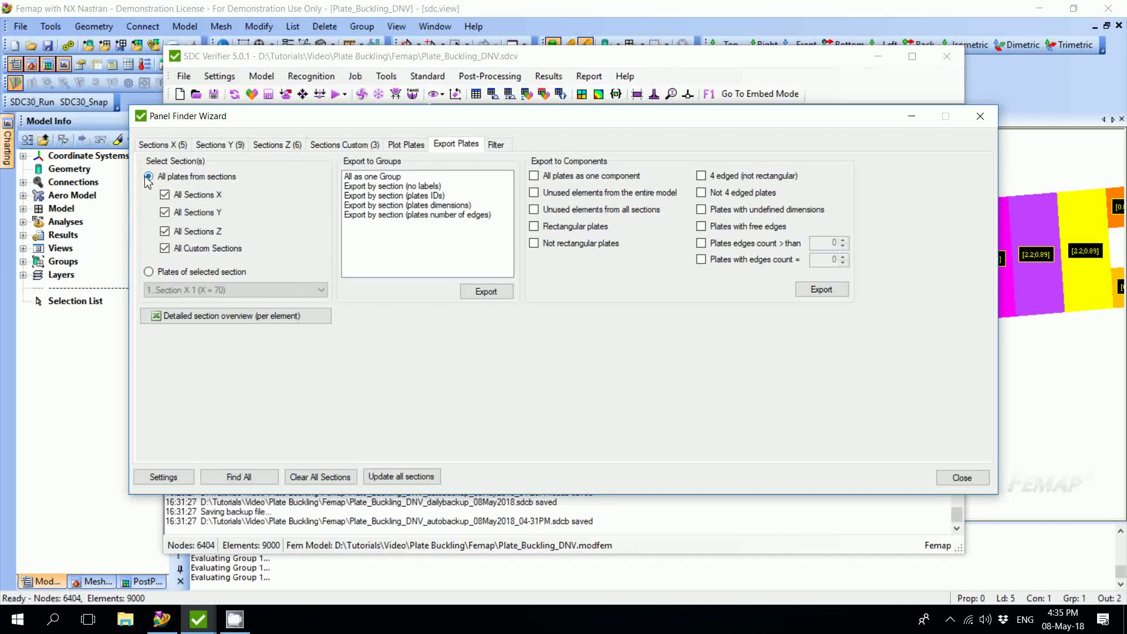
left_click(148, 273)
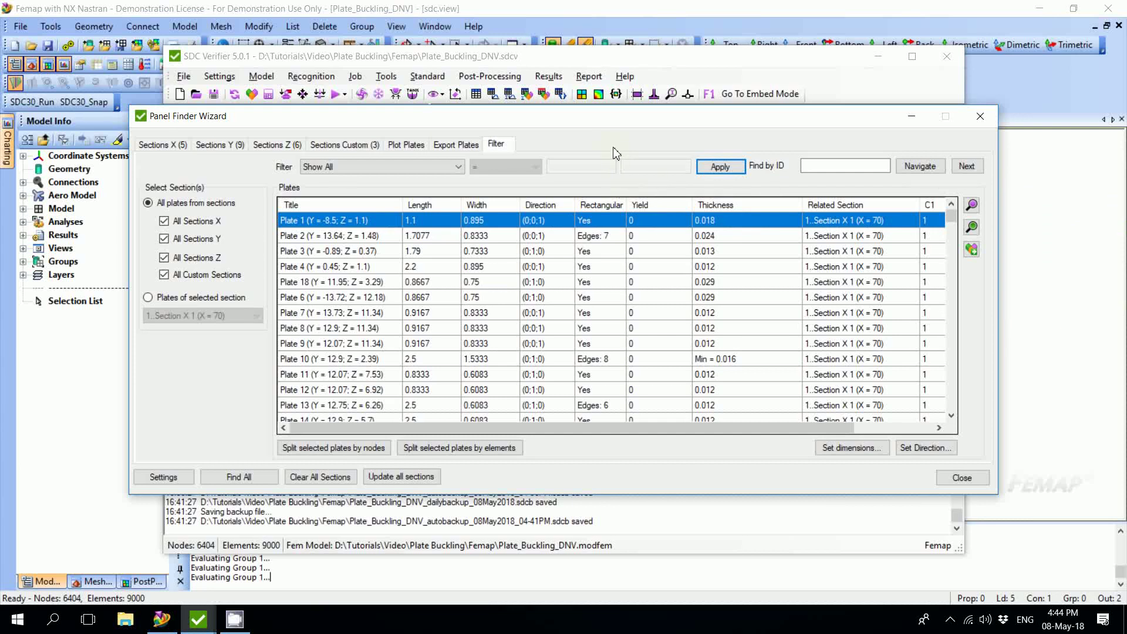
- Apply the Undefined dimensions filter to confirm no plates lack dimensions
left_click(397, 167)
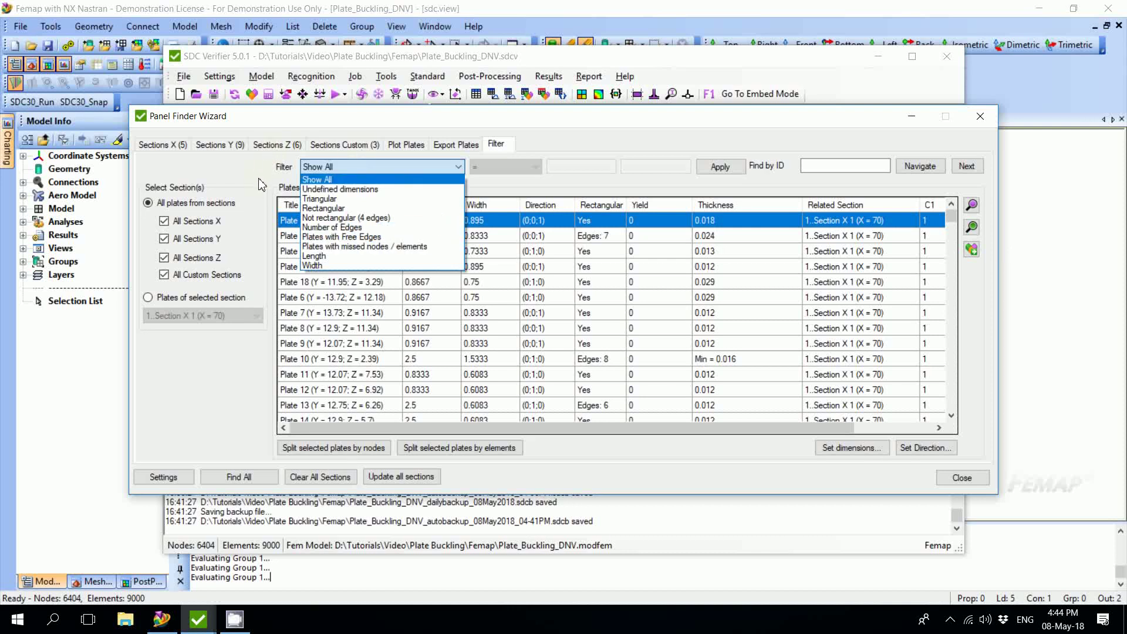
left_click(223, 171)
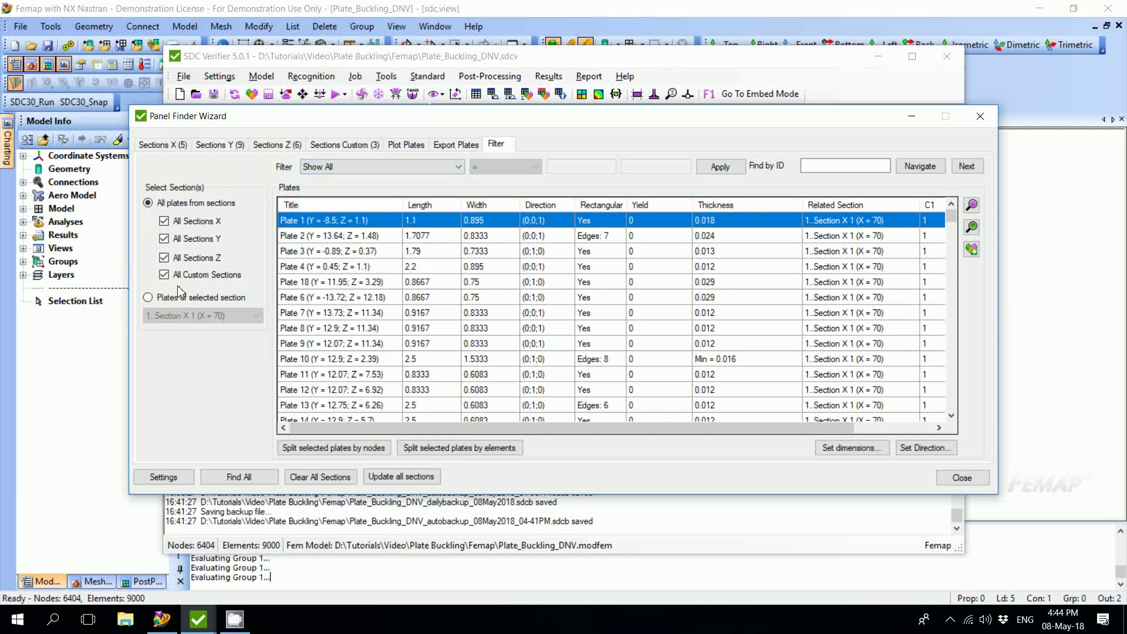
left_click(376, 168)
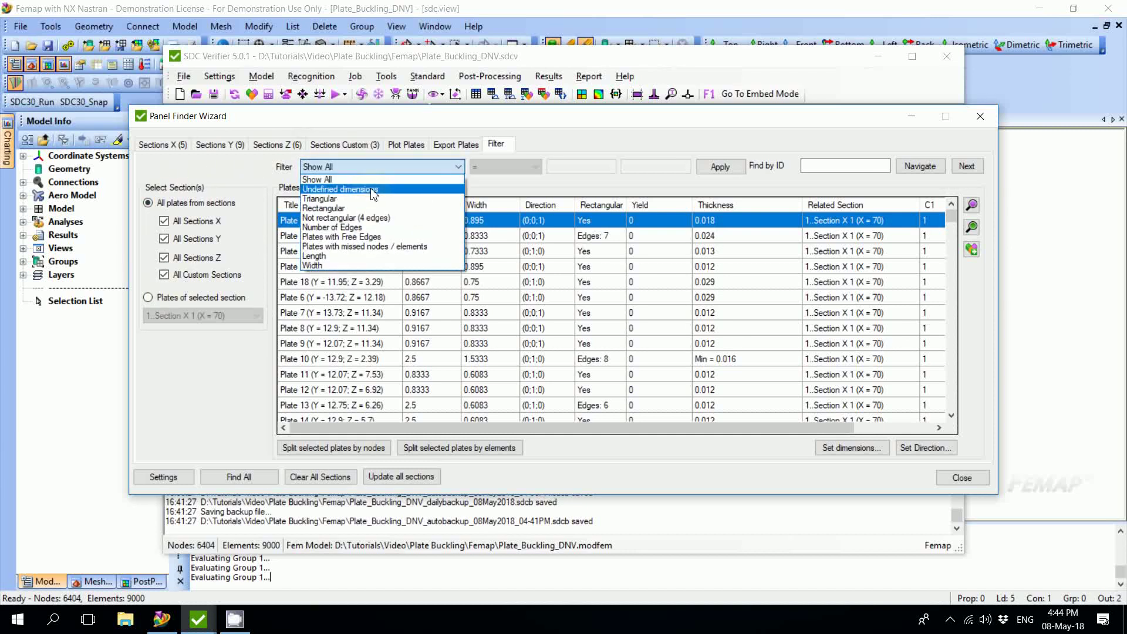
left_click(373, 189)
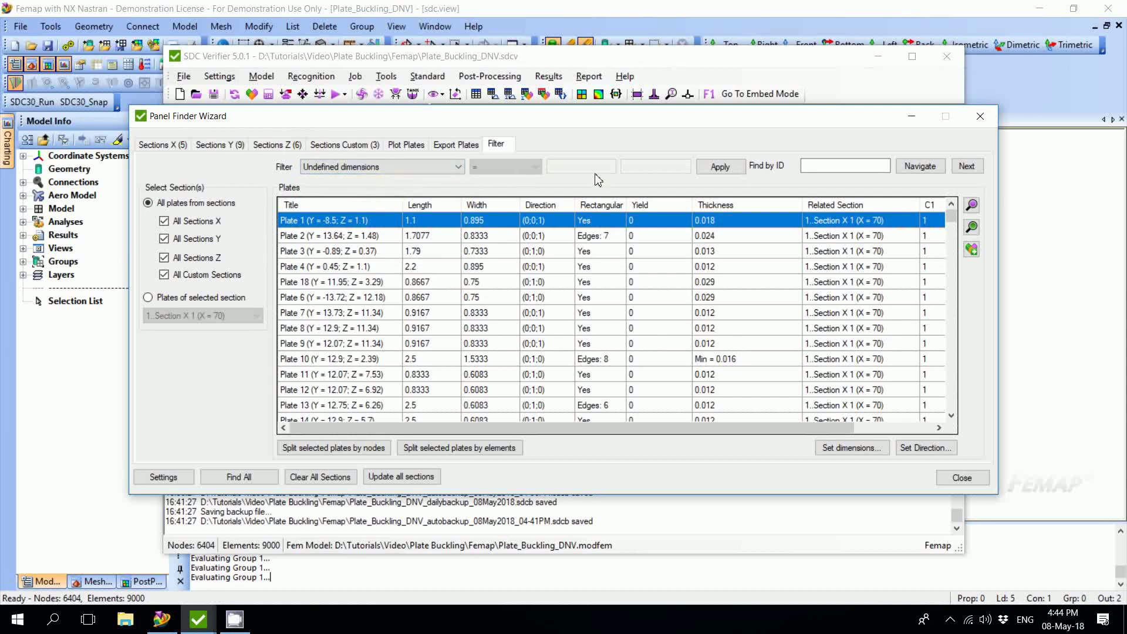
left_click(710, 172)
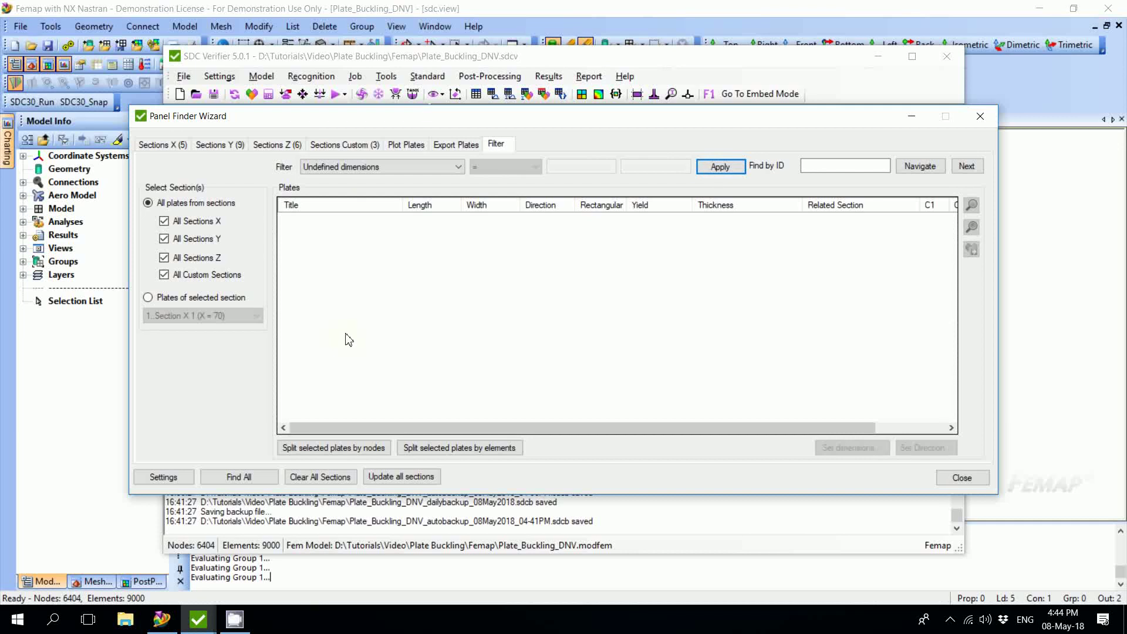
- Filter to Triangular plates (13, 14, 15, 16, 18), select all and zoom the model to them
left_click(361, 169)
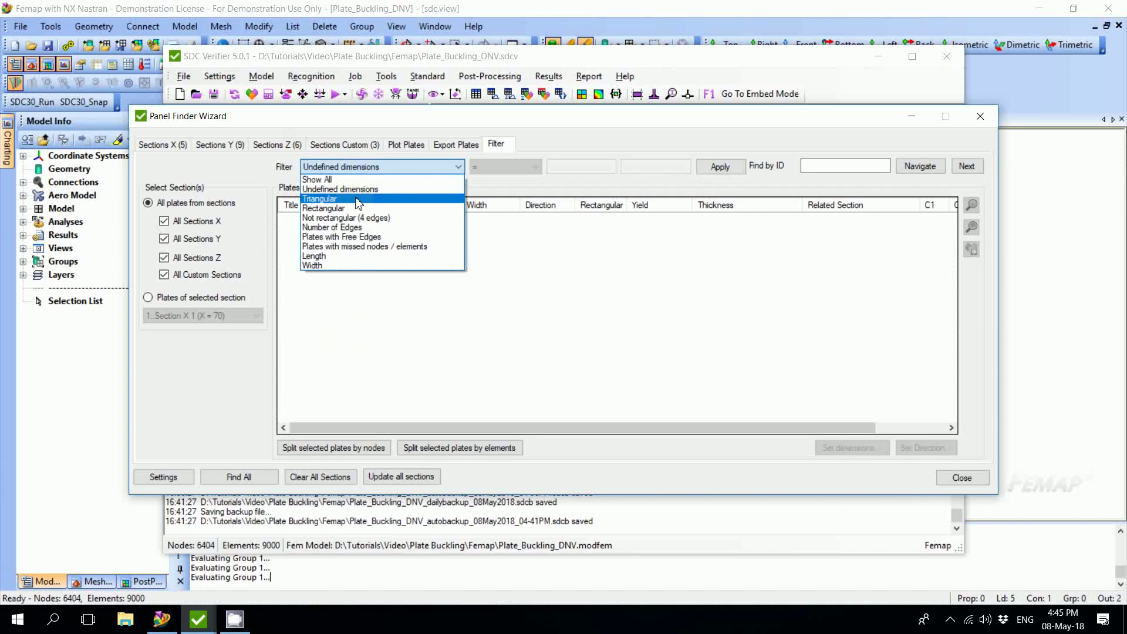
left_click(358, 203)
left_click(703, 168)
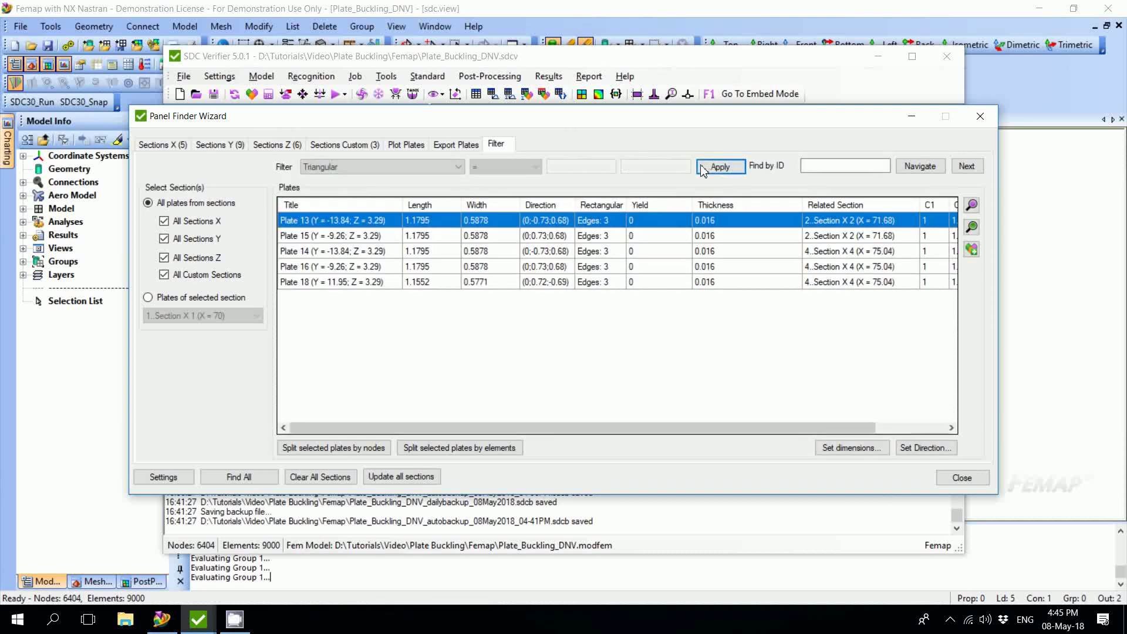
left_click(358, 287, "shift")
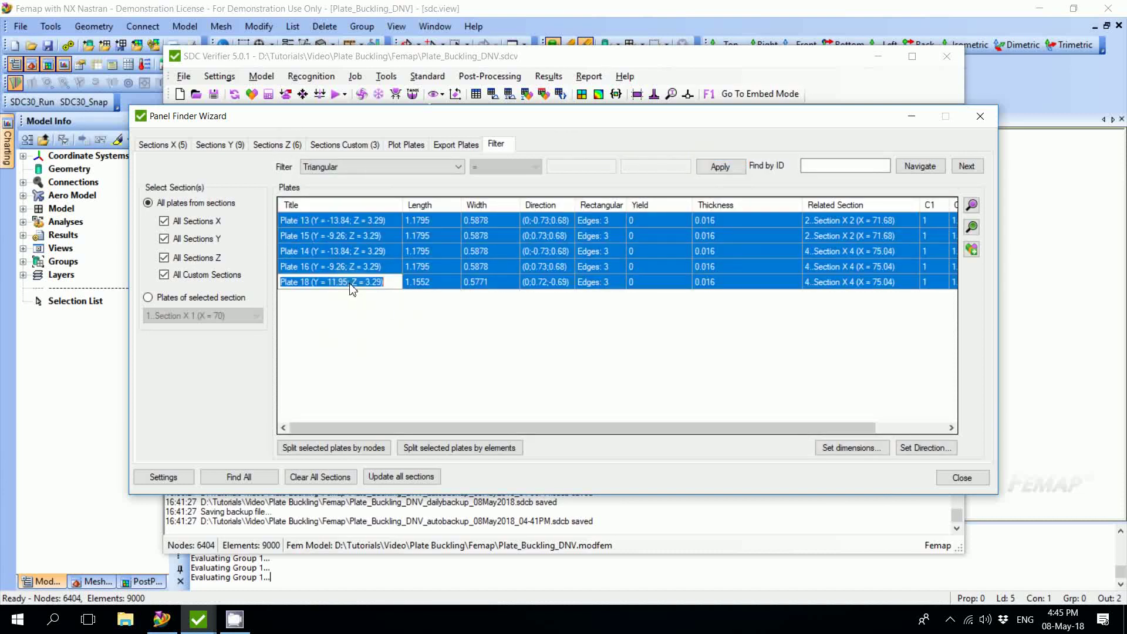
left_click(971, 207)
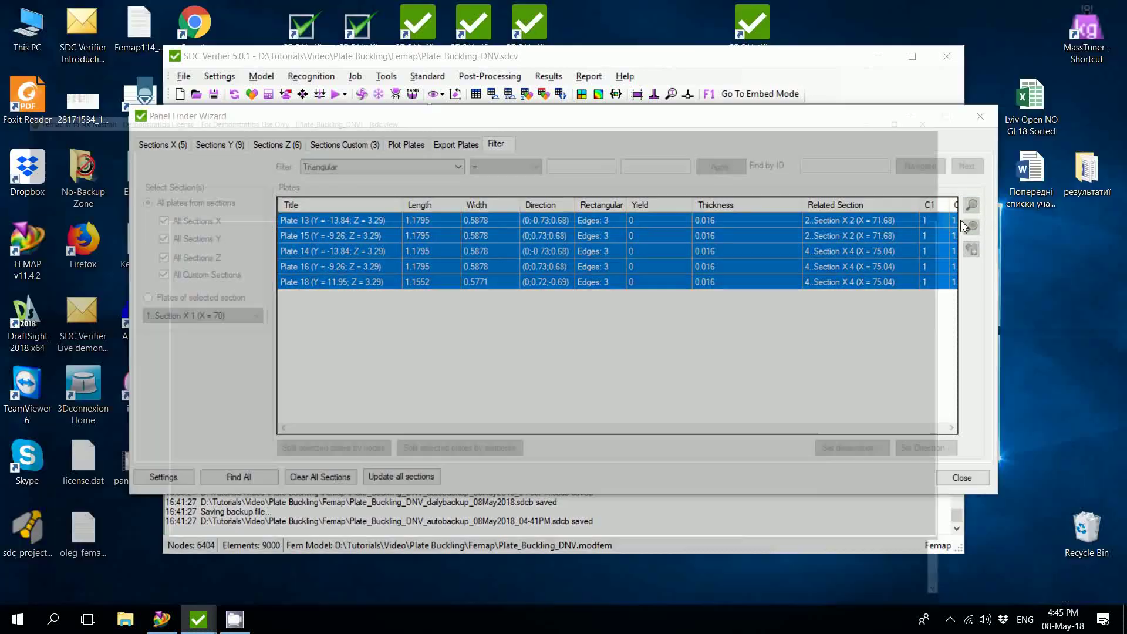